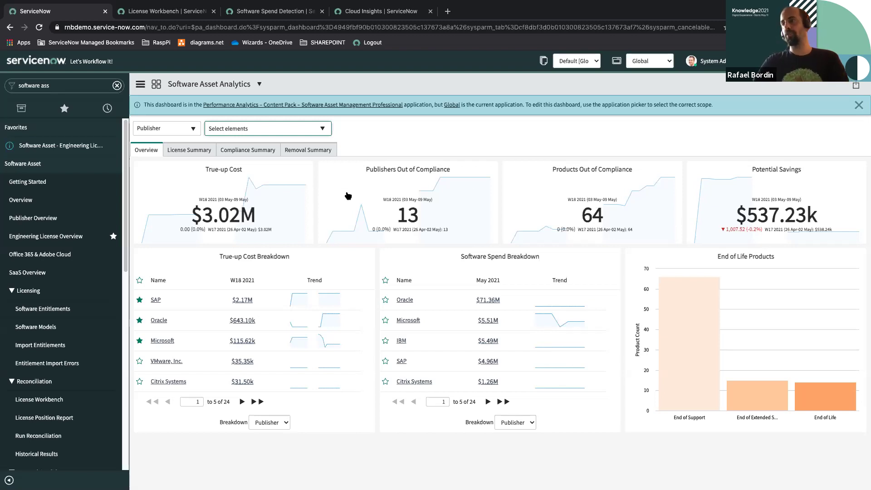
# Filter the Software Asset Analytics dashboard to the publisher Autodesk.
pyautogui.click(297, 129)
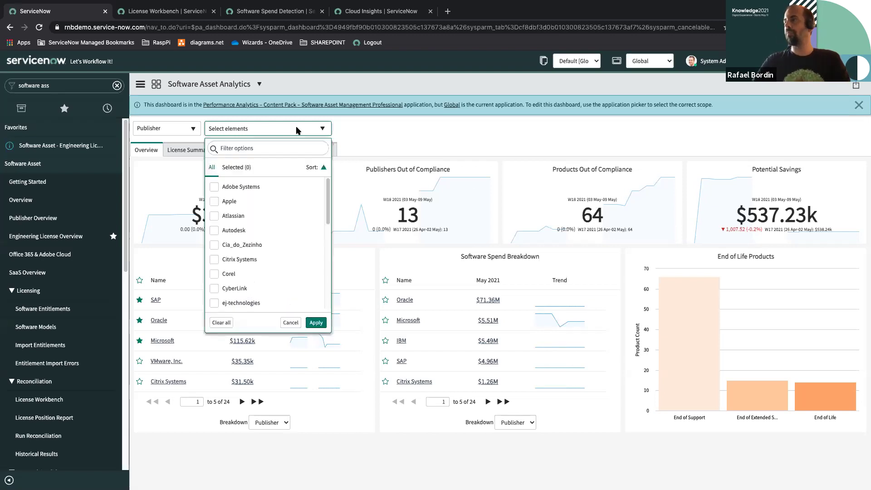
pyautogui.click(214, 231)
pyautogui.click(316, 322)
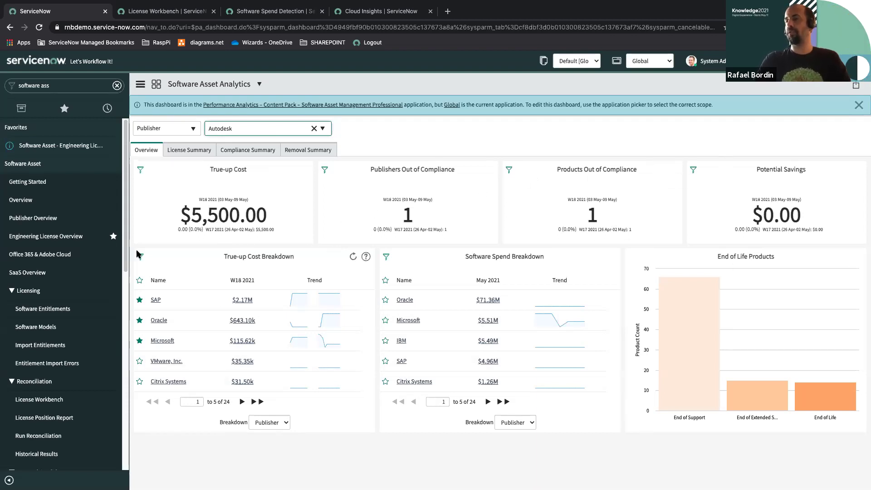
# Open the SaaS Overview dashboard and look through its subscription software model filter choices without applying any.
pyautogui.click(39, 274)
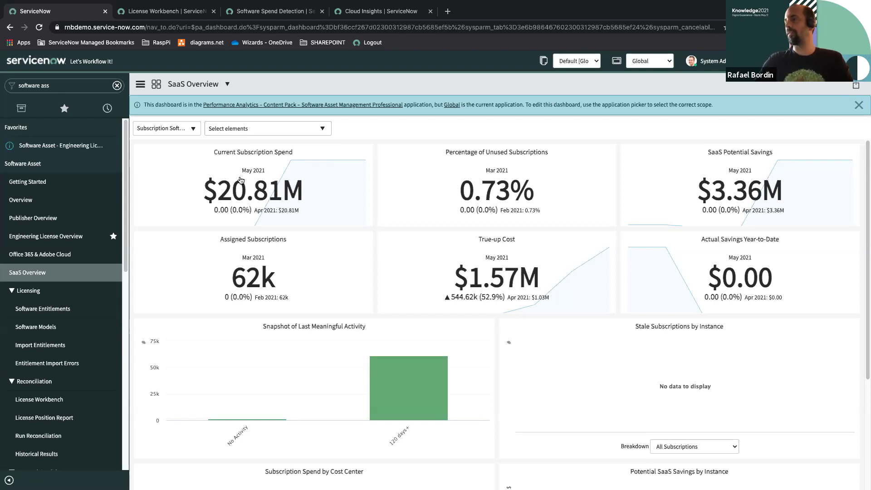
pyautogui.click(178, 128)
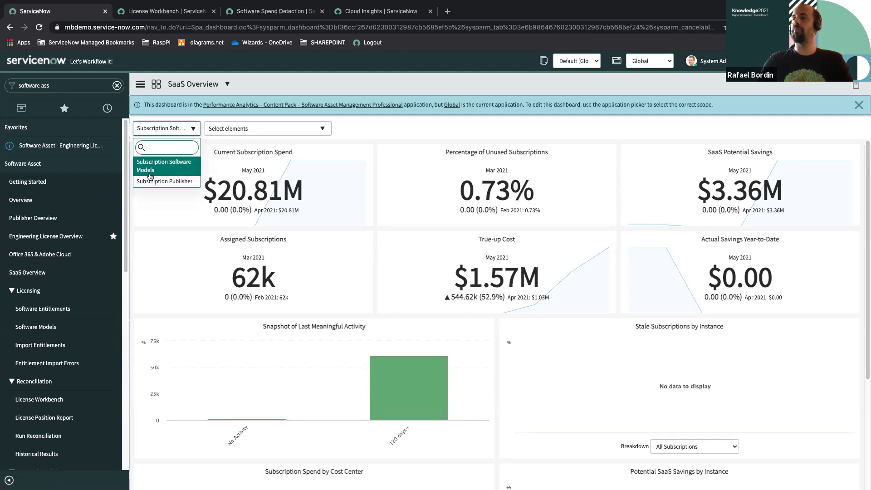
pyautogui.click(238, 130)
pyautogui.click(238, 130)
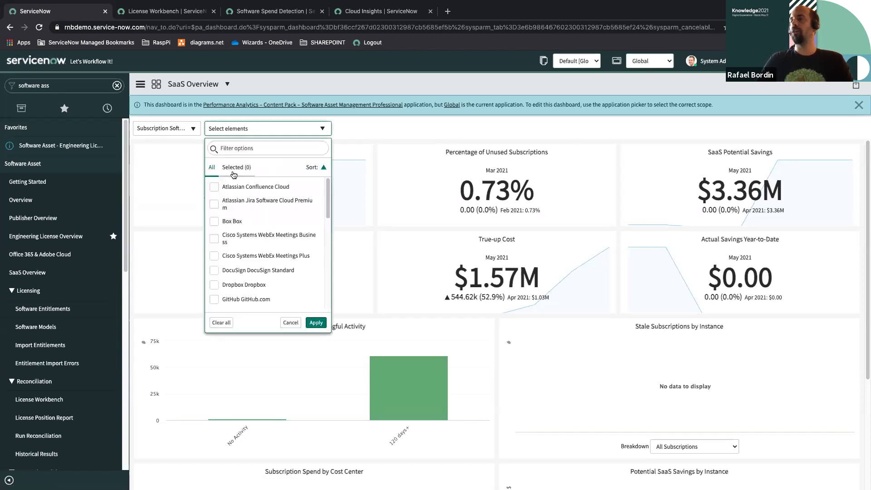
pyautogui.scroll(-1, 234, 209)
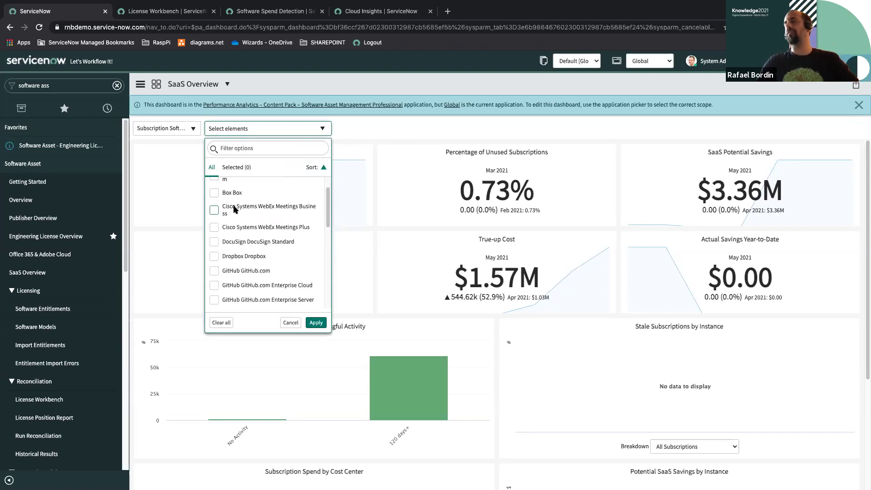
pyautogui.scroll(-10, 234, 209)
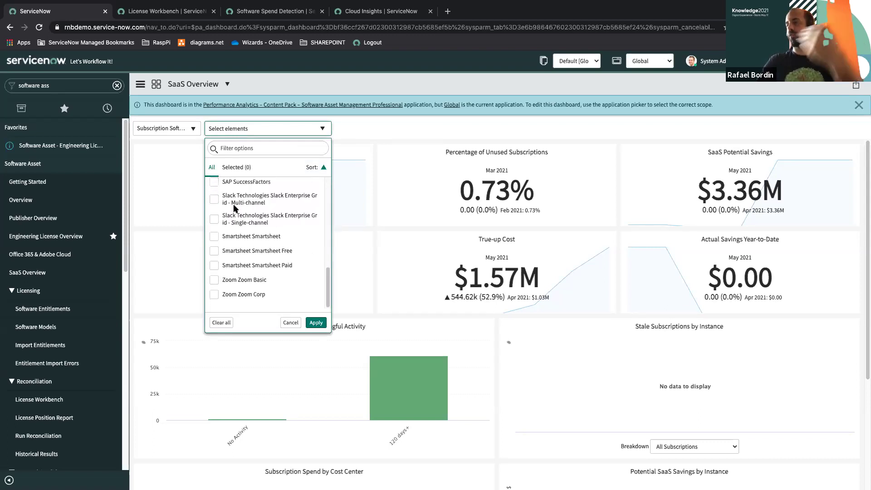
pyautogui.scroll(1, 250, 241)
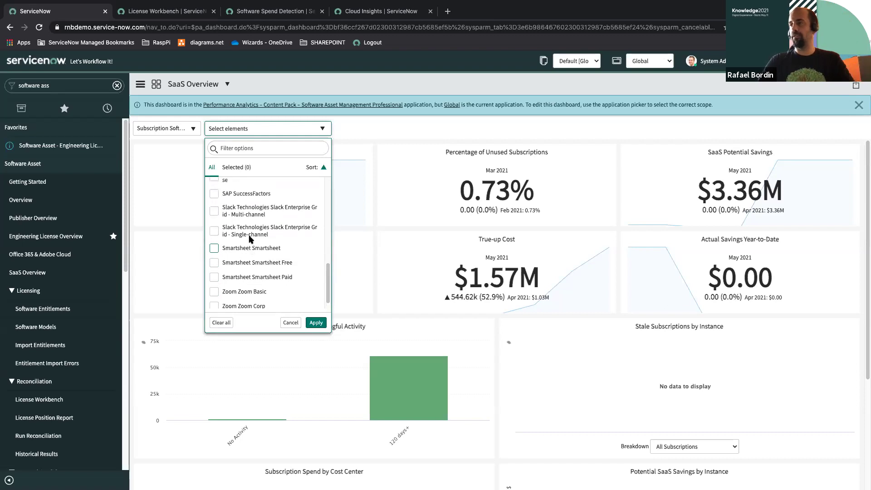
pyautogui.click(361, 142)
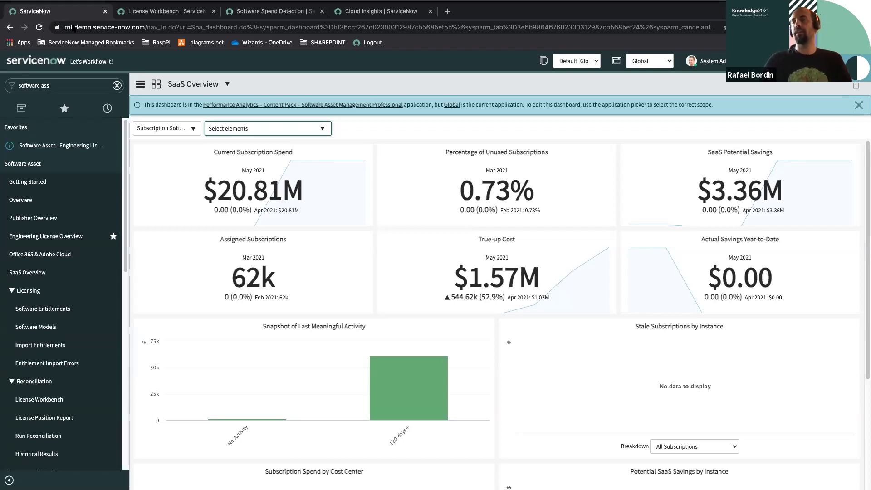
# Open the Office 365 & Adobe Cloud dashboard and review its Microsoft subscription metrics and breakdowns.
pyautogui.click(33, 253)
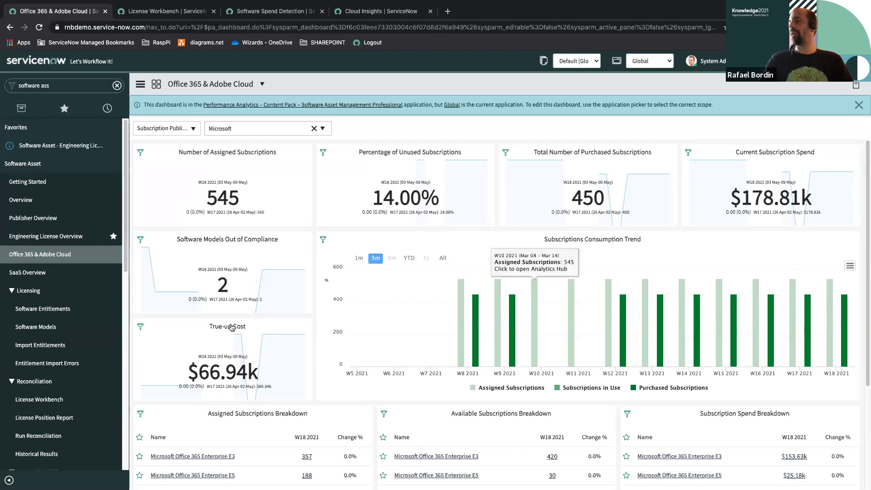
pyautogui.scroll(-3, 423, 334)
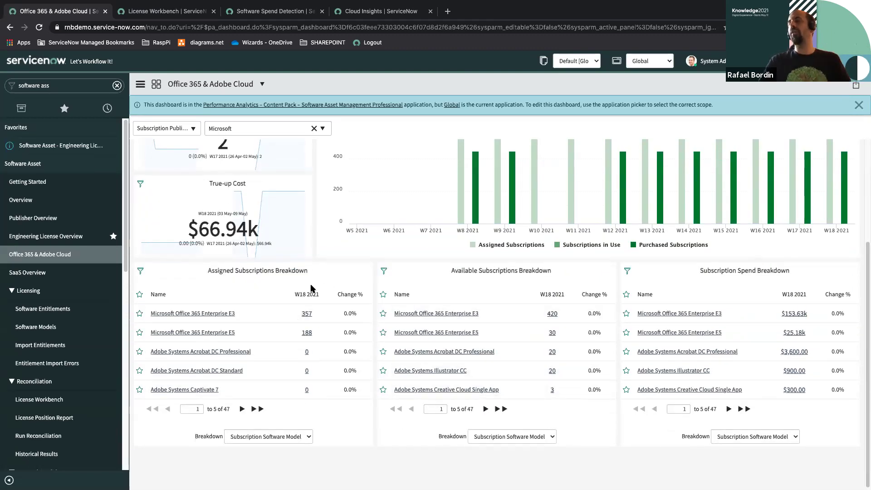
pyautogui.scroll(2, 272, 279)
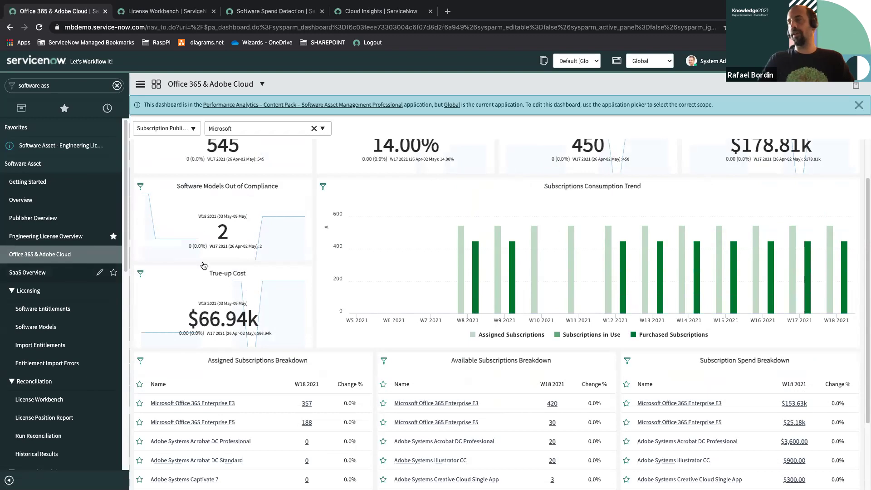
pyautogui.scroll(1, 254, 302)
# From Publisher Overview, open Microsoft's out-of-compliance products and compare the full product list with the not compliant products only.
pyautogui.click(46, 218)
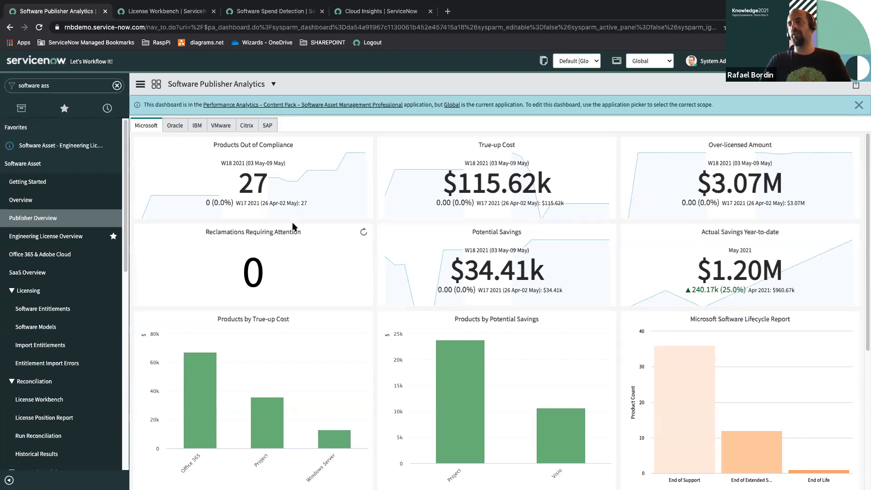
pyautogui.click(254, 179)
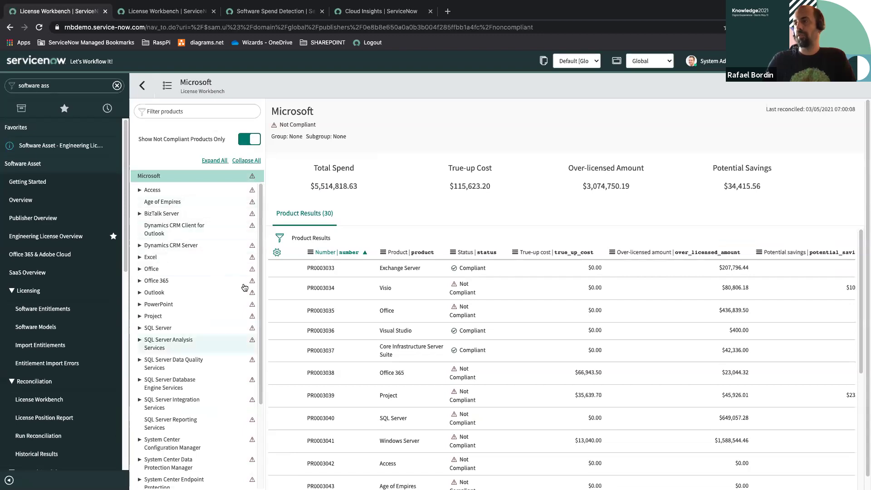
pyautogui.click(247, 144)
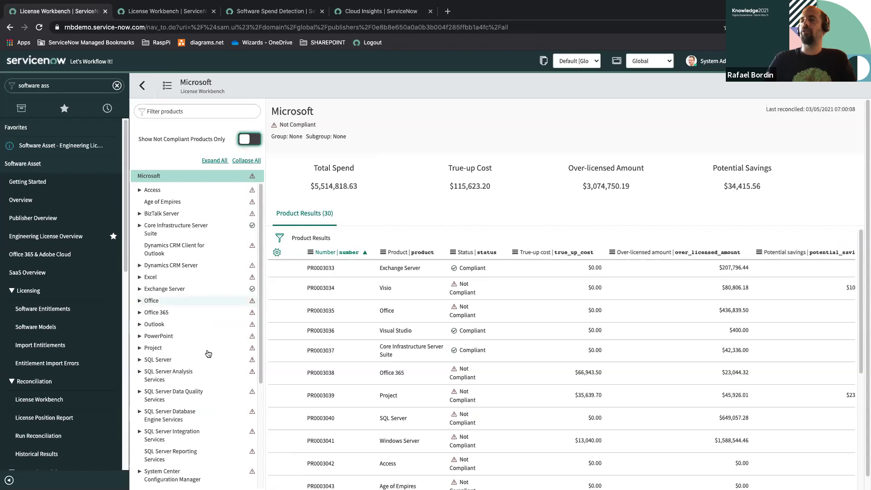
pyautogui.click(247, 144)
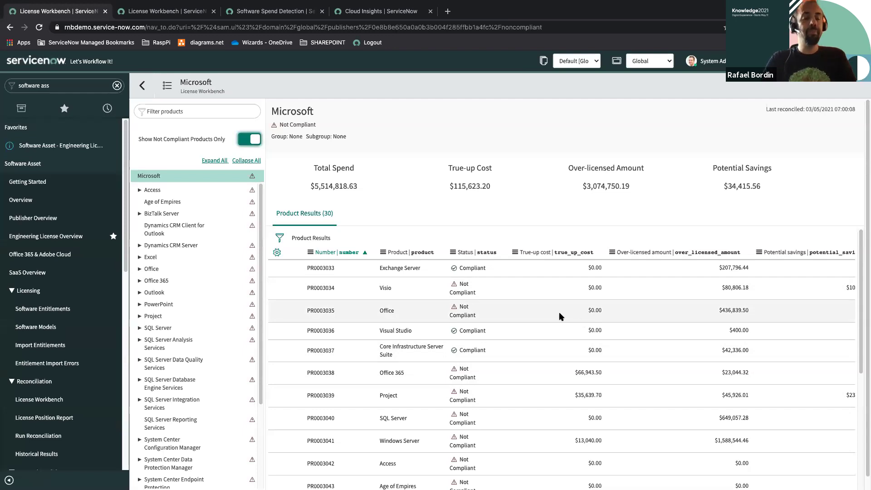
# Examine the unlicensed installs of Microsoft Age of Empires.
pyautogui.click(177, 205)
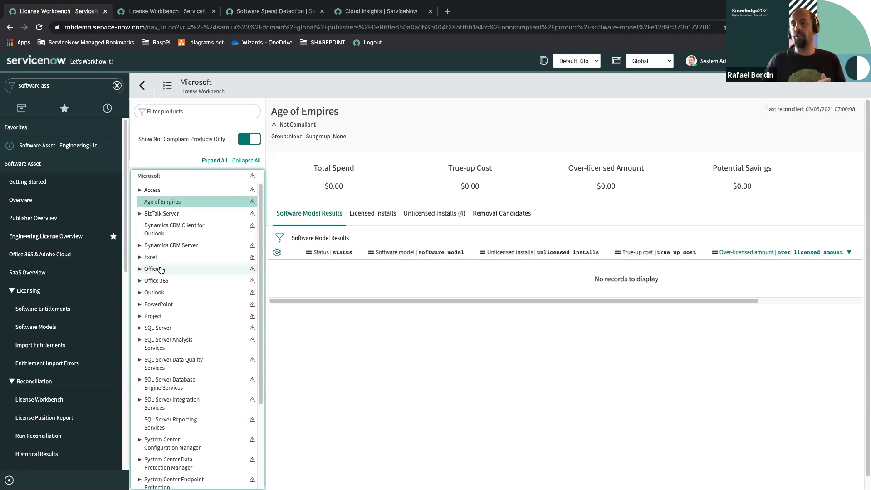
pyautogui.click(428, 211)
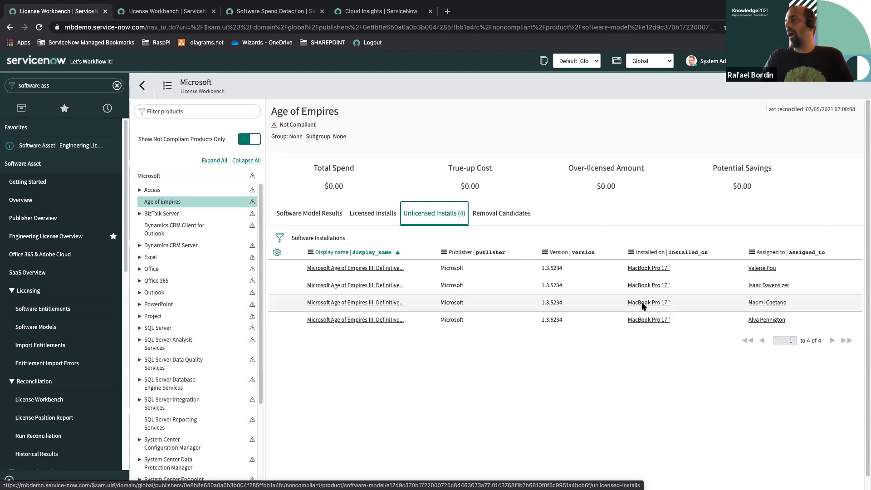
# Expand the Microsoft Project product and examine the license metric results of its 2016 Standard Windows version.
pyautogui.click(152, 317)
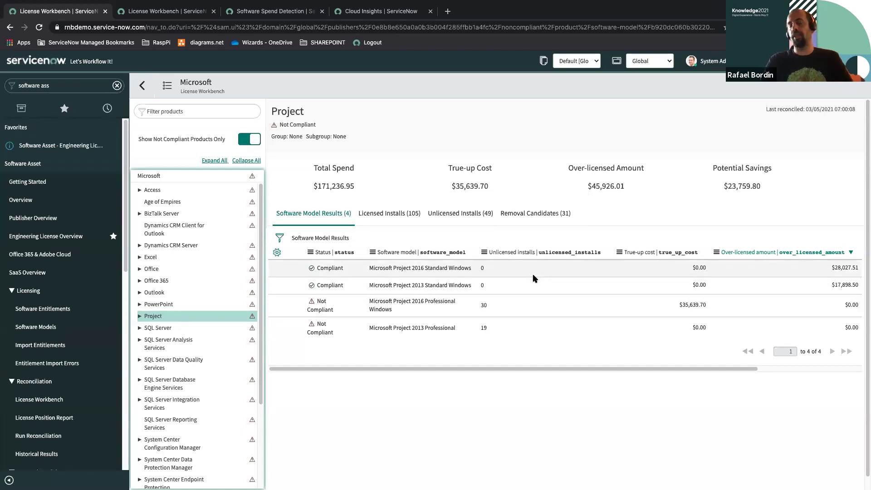
pyautogui.click(141, 316)
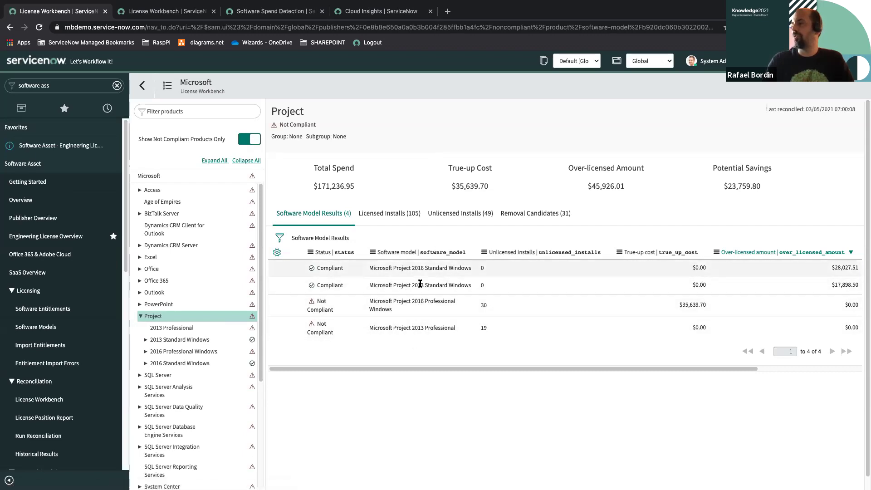
pyautogui.click(179, 363)
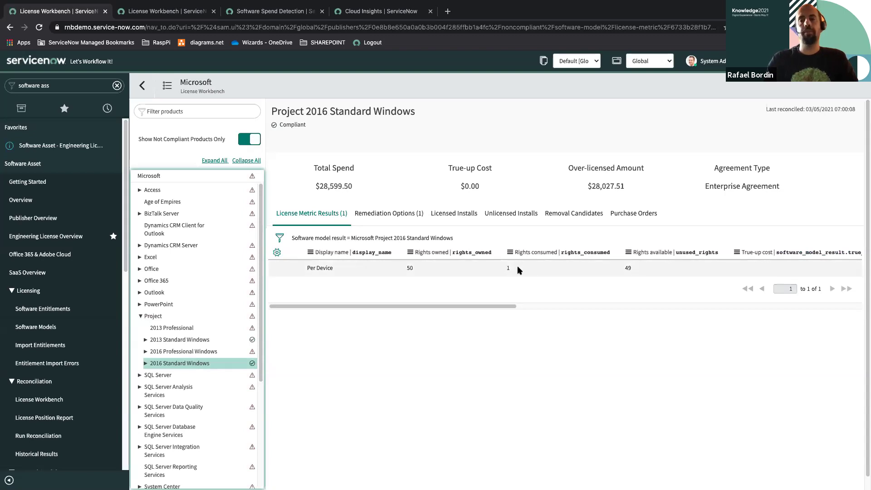
# Review the remediation options and removal candidates for Project 2016 Professional Windows.
pyautogui.click(217, 354)
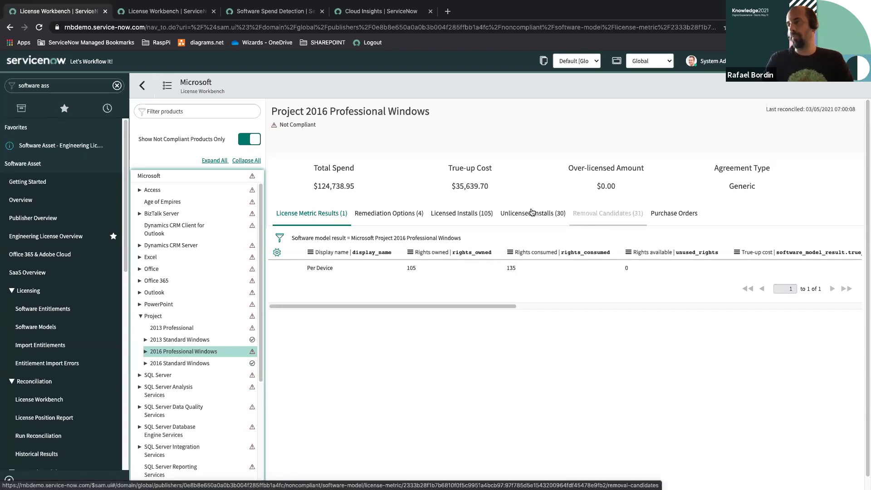
pyautogui.click(397, 217)
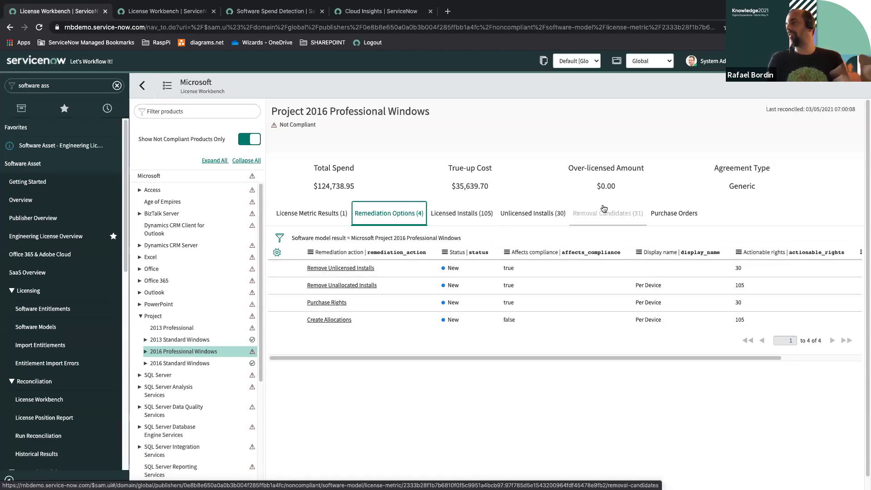
pyautogui.click(595, 221)
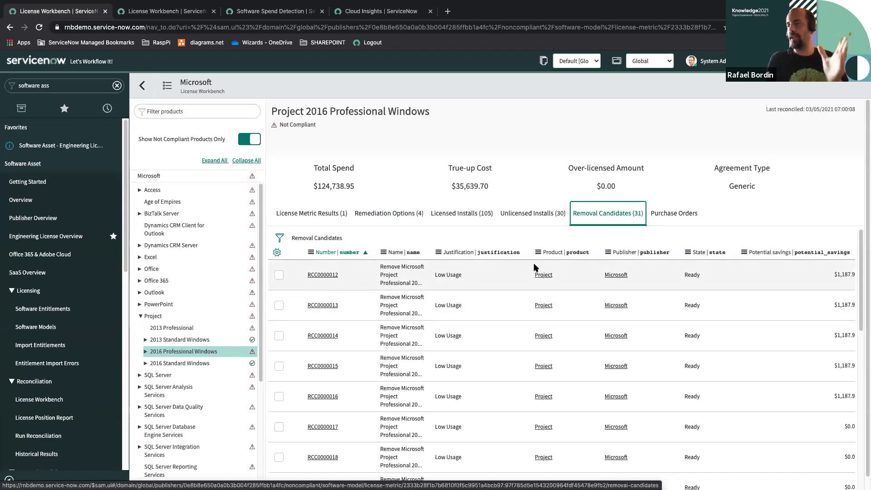
# Open removal candidate RCC0000012 and examine its assigned user, configuration item and reclamation details.
pyautogui.click(328, 273)
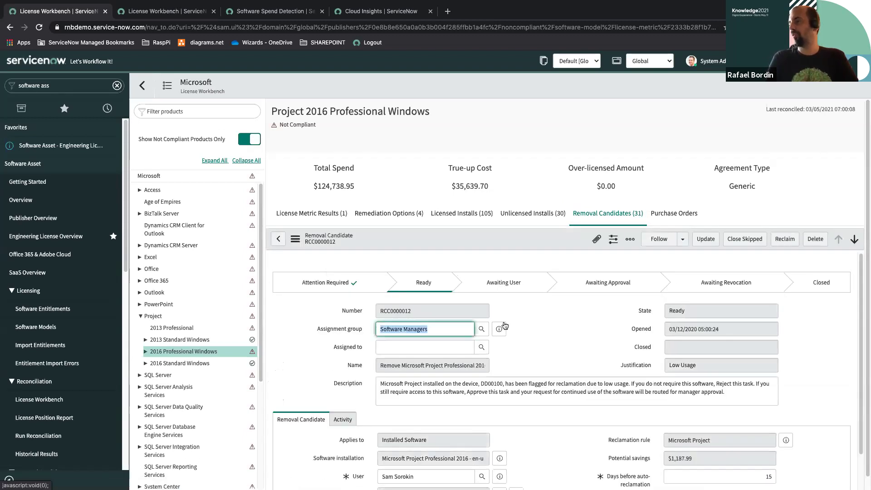
pyautogui.scroll(-2, 552, 275)
pyautogui.scroll(1, 408, 408)
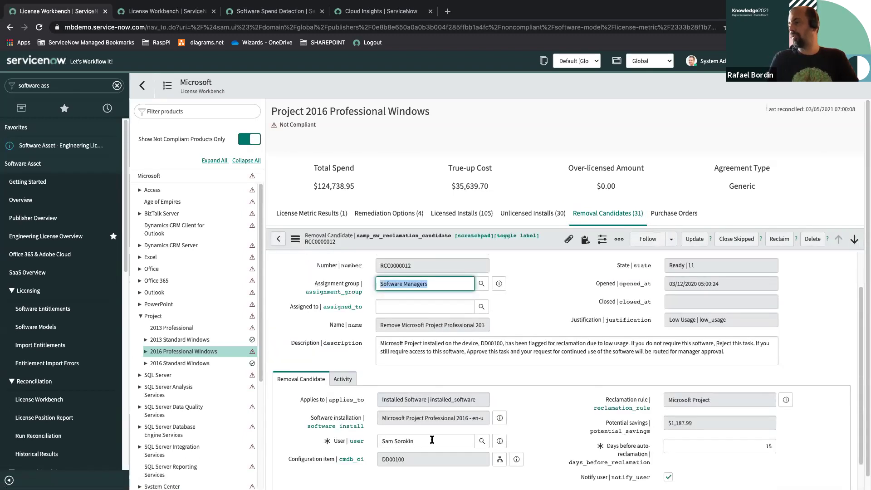
pyautogui.click(354, 440)
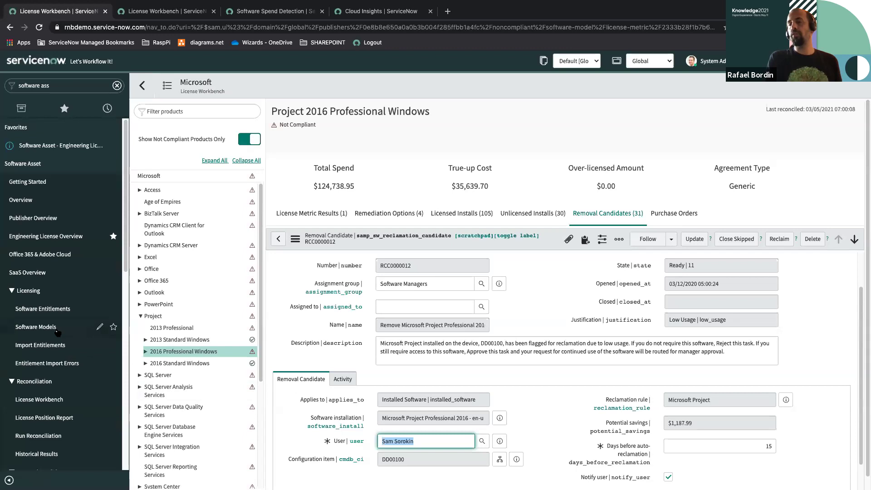
# Open the Software Usage list and filter its User column by the removal candidate user's first name.
pyautogui.scroll(-3, 48, 360)
pyautogui.scroll(-1, 50, 360)
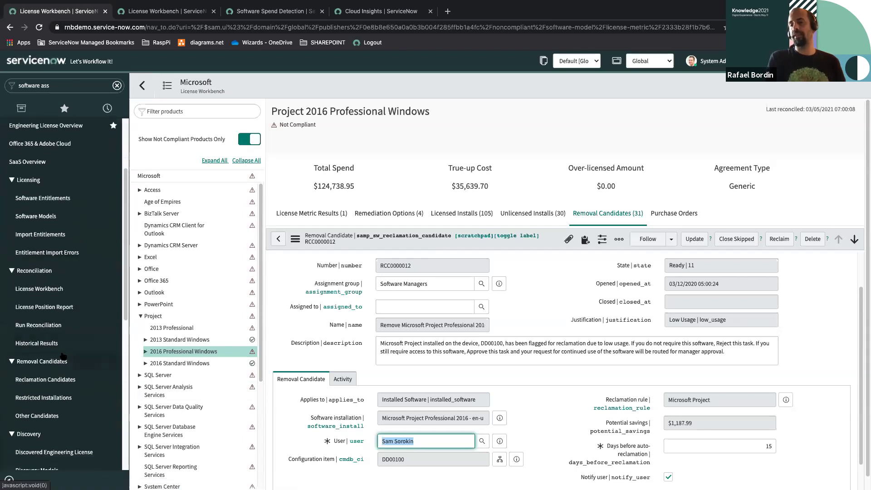
pyautogui.scroll(-2, 62, 357)
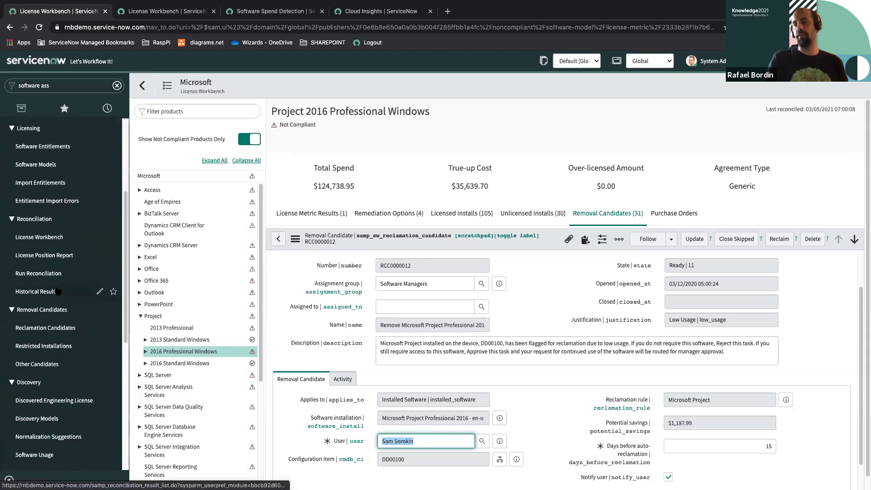
pyautogui.scroll(-3, 58, 293)
pyautogui.click(35, 380)
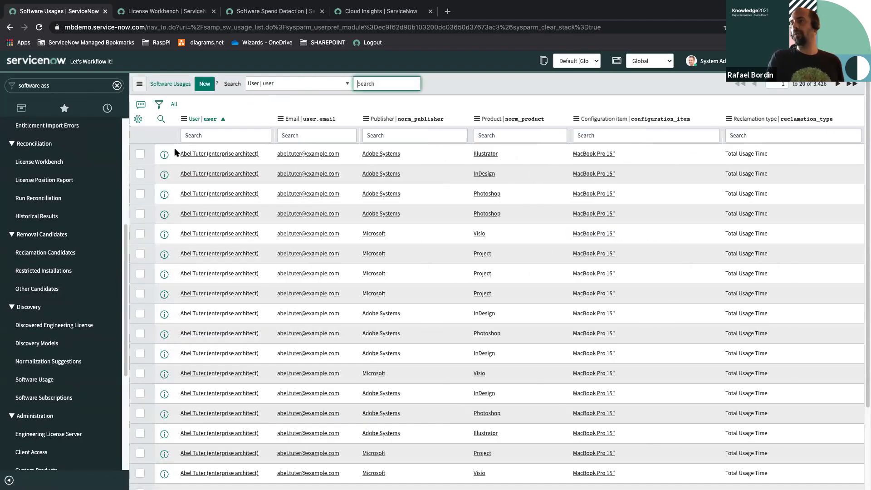
pyautogui.click(199, 136)
pyautogui.write('sa')
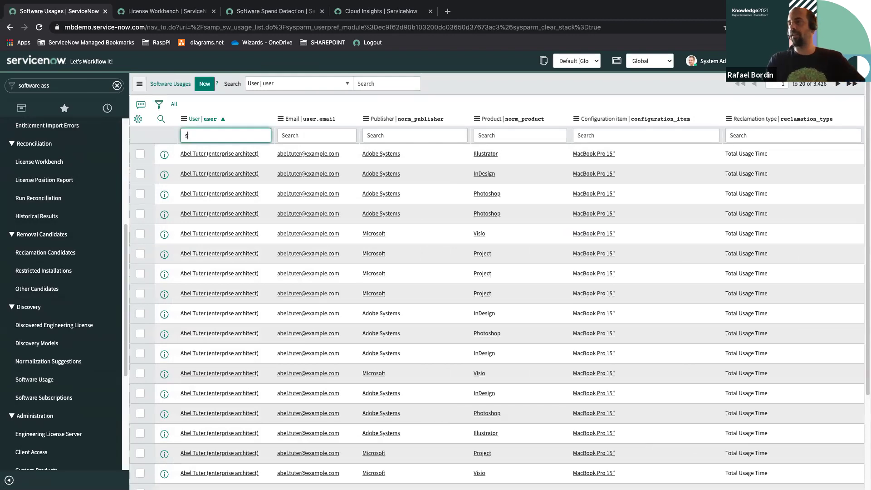
pyautogui.write('am')
pyautogui.press('Return')
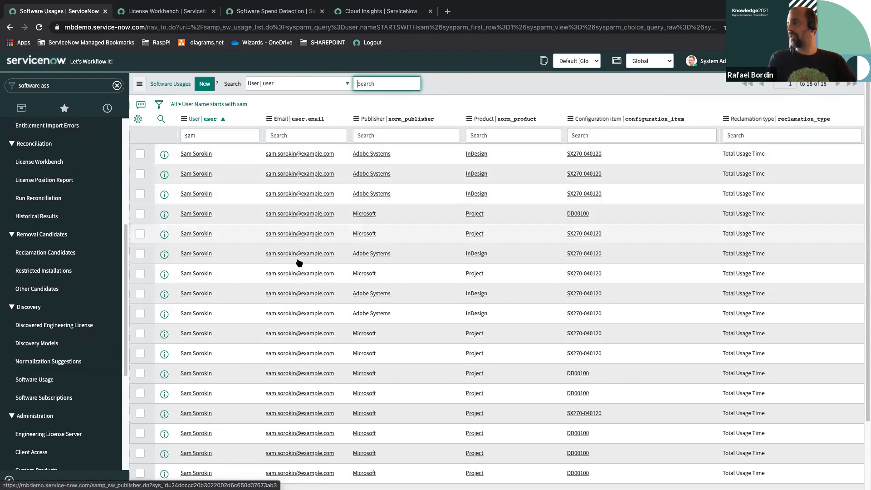
# Open the full record of the user's Microsoft Project usage from June 2020 on configuration item SX270-040120.
pyautogui.scroll(-3, 192, 320)
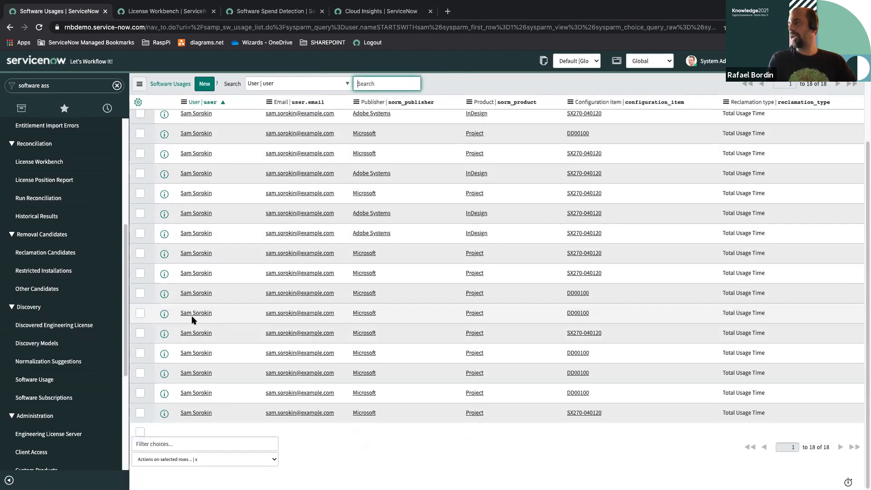
pyautogui.click(165, 333)
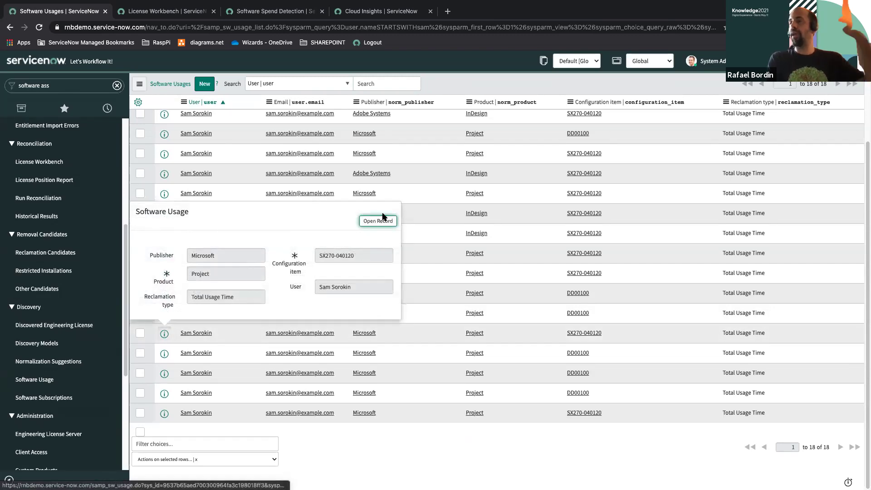
pyautogui.click(382, 219)
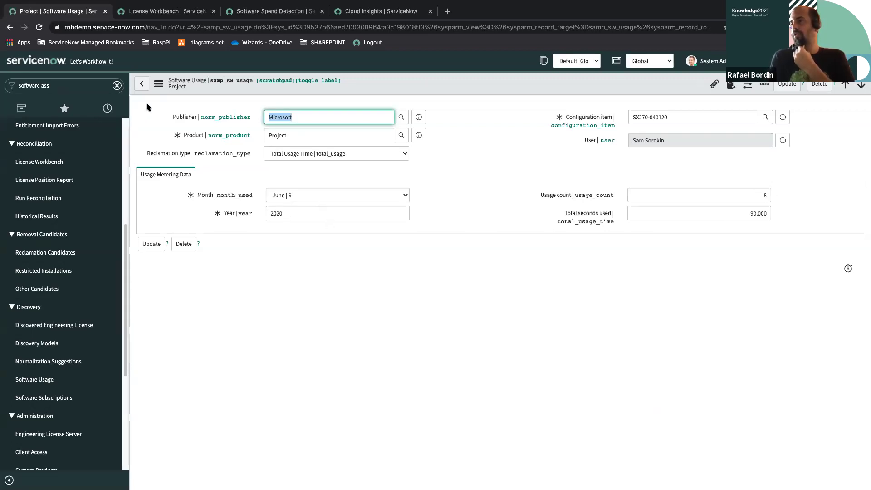
# Return to the filtered usage list and open the user's October 2020 Microsoft Project usage record on SX270-040120.
pyautogui.click(142, 83)
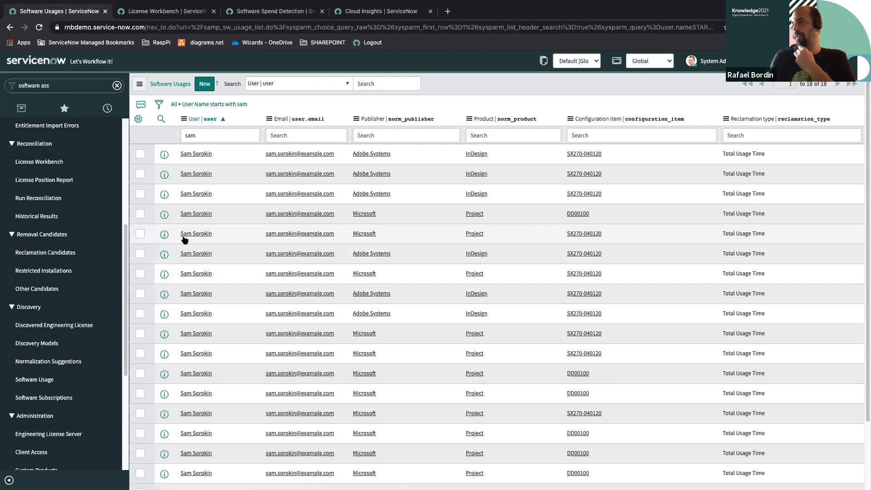
pyautogui.click(162, 235)
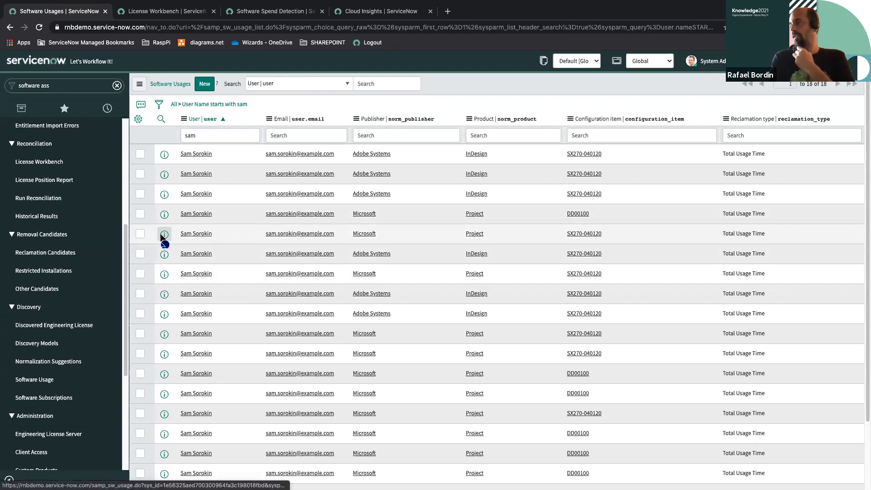
pyautogui.click(364, 125)
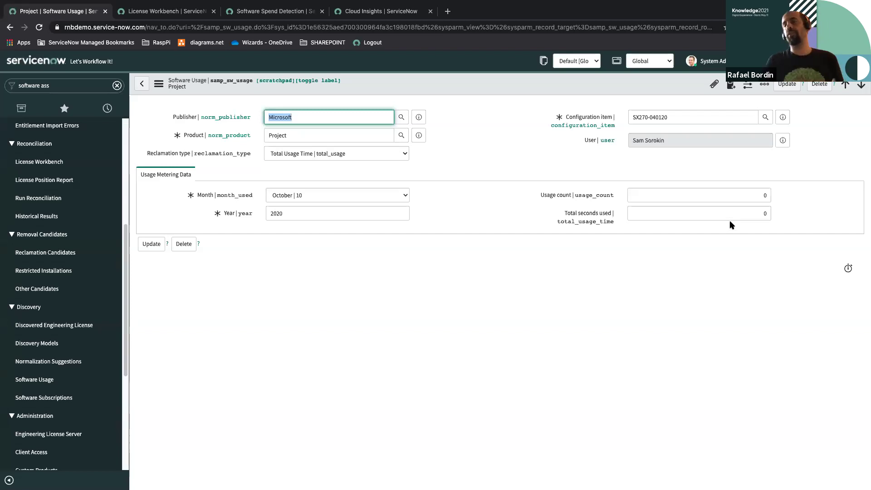
# Open the Reclamation Rules list under Software Asset administration and look through its rules for Microsoft Project.
pyautogui.scroll(-5, 50, 334)
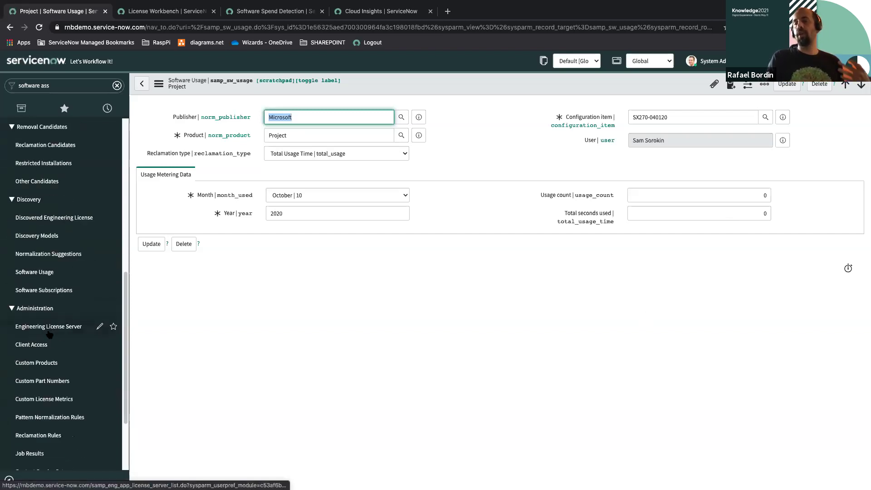
pyautogui.scroll(-2, 51, 341)
pyautogui.click(51, 404)
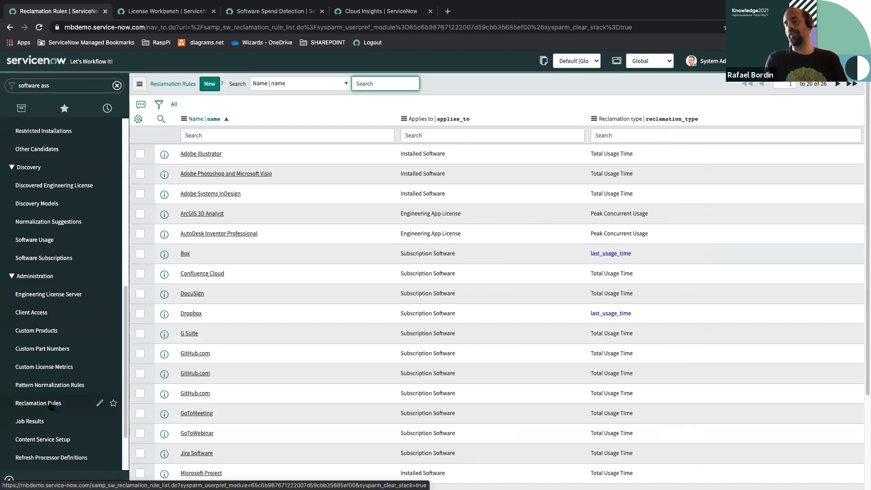
pyautogui.scroll(-1, 163, 310)
pyautogui.scroll(-2, 163, 310)
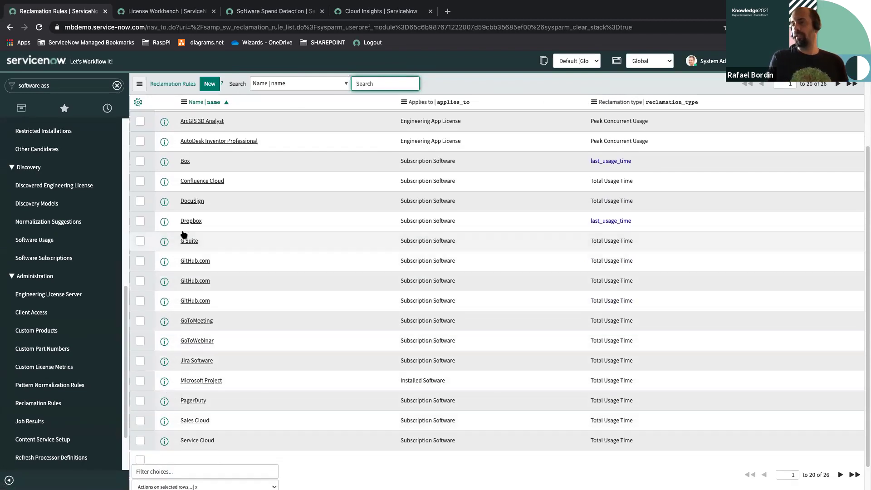
pyautogui.scroll(1, 171, 248)
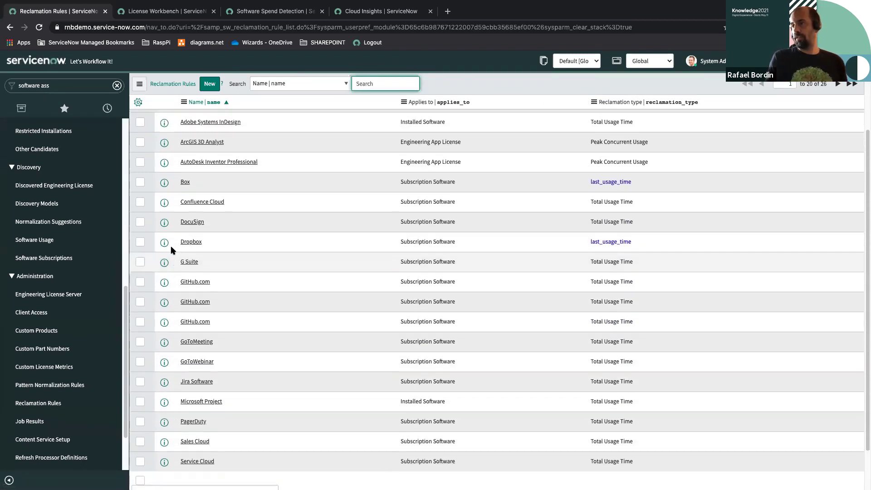
pyautogui.scroll(1, 172, 250)
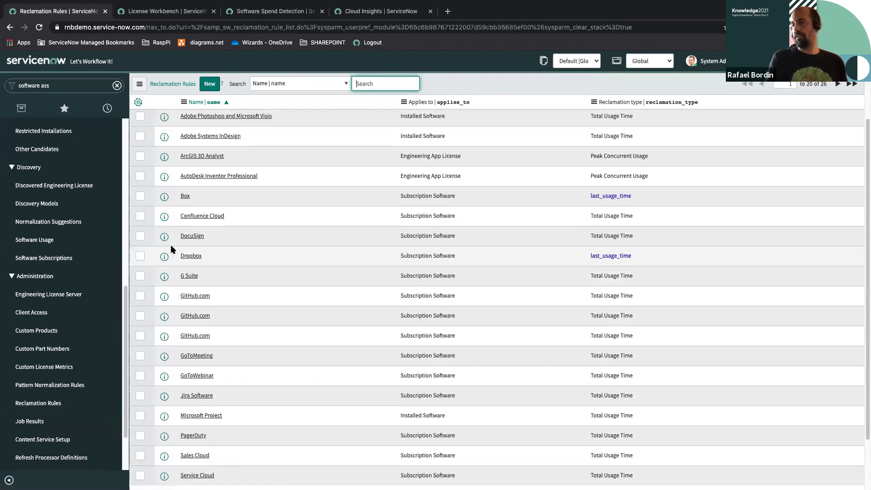
# Open the full Microsoft Project reclamation rule and review its usage criteria, product processes and related software products.
pyautogui.click(164, 417)
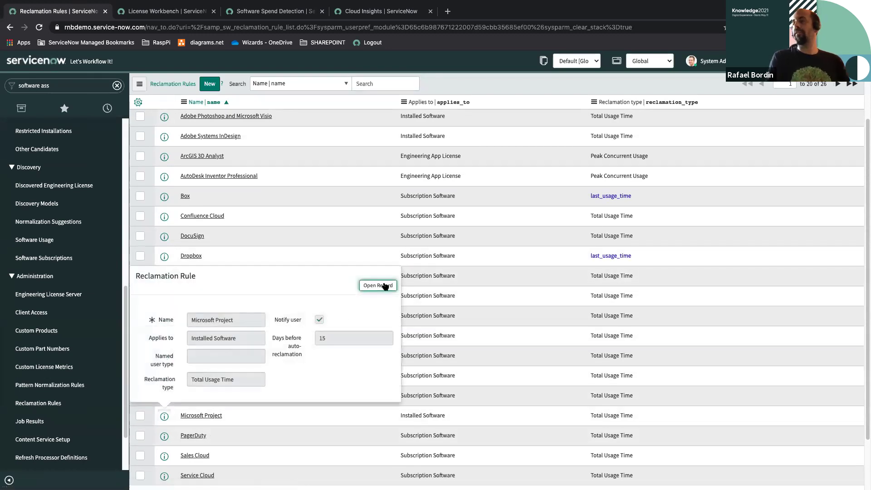
pyautogui.click(384, 286)
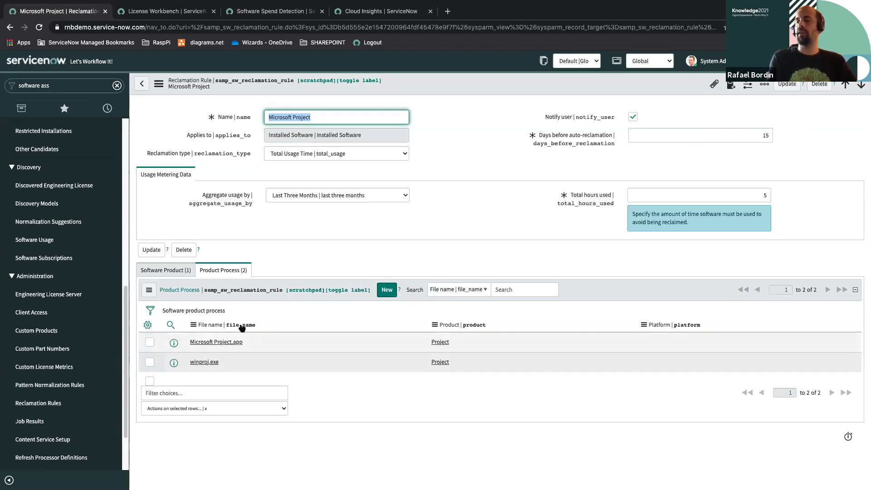
pyautogui.click(162, 273)
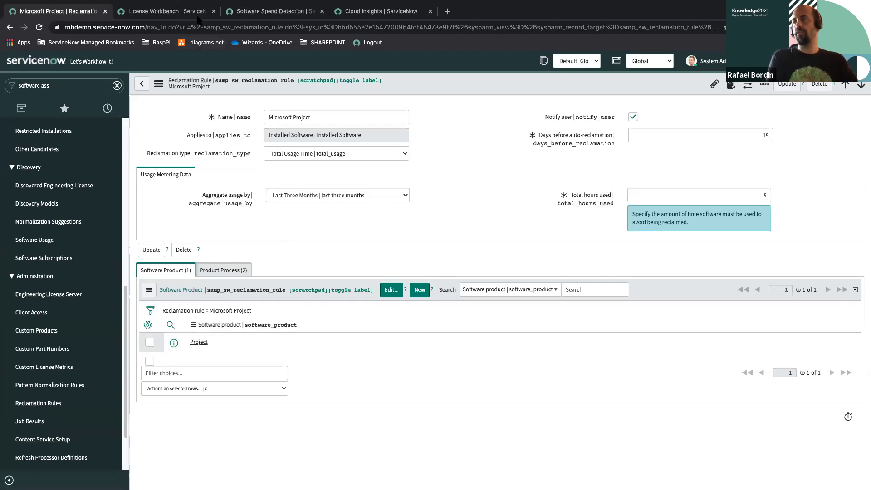
# Bring up the Software Spend Detection overview, expand the Microsoft publisher and show the spend details for Azure.
pyautogui.click(258, 12)
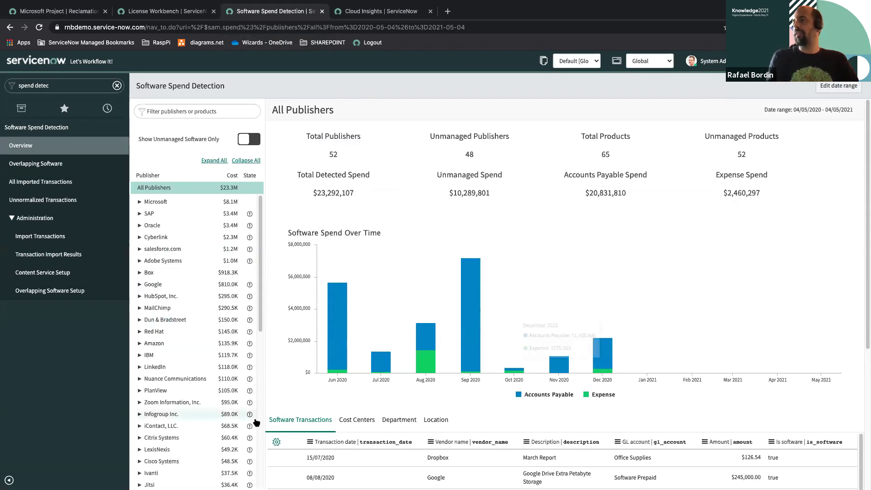
pyautogui.moveTo(423, 314)
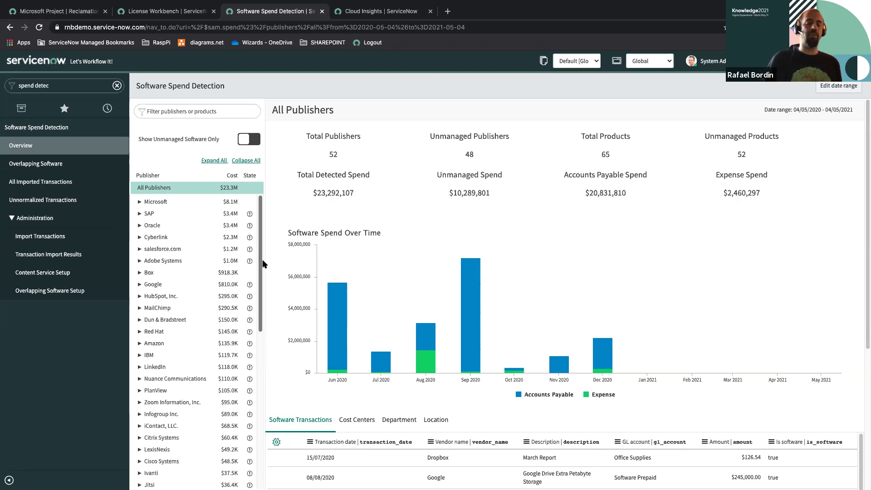
pyautogui.click(141, 202)
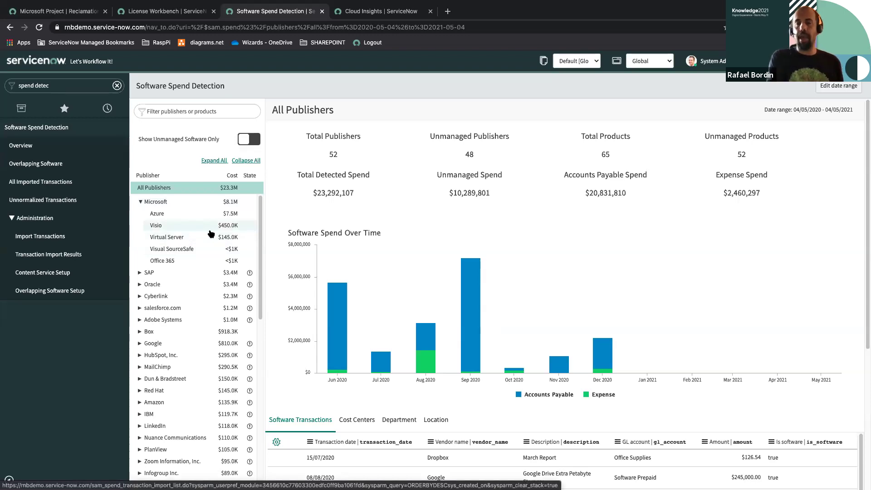
pyautogui.click(164, 215)
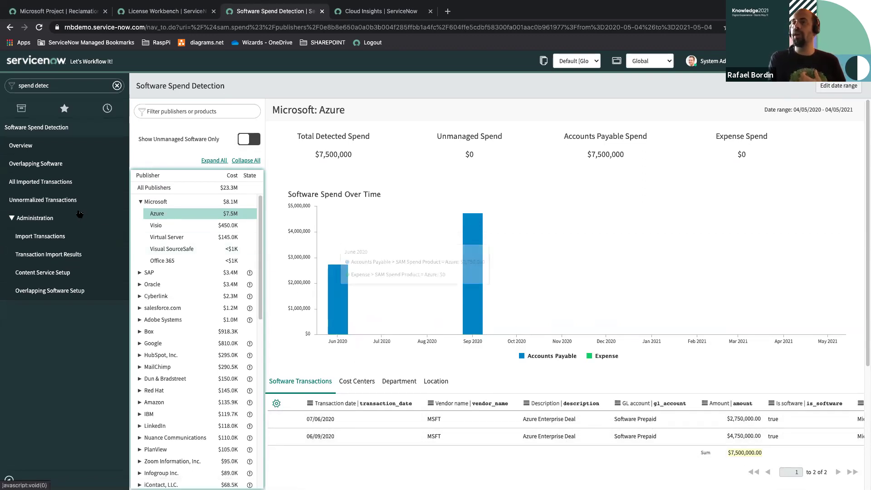
# Open the Overlapping Software dashboard for the last 12 months and drill into the Video Conferencing category's products.
pyautogui.click(61, 167)
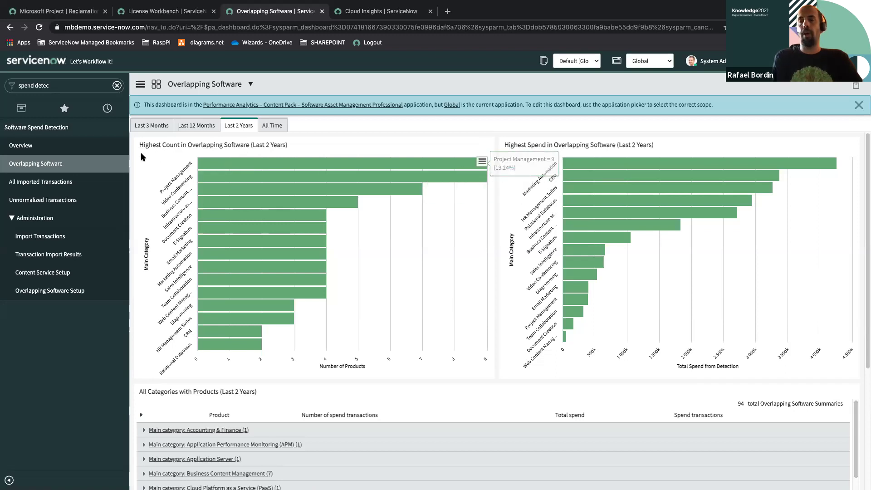
pyautogui.click(200, 128)
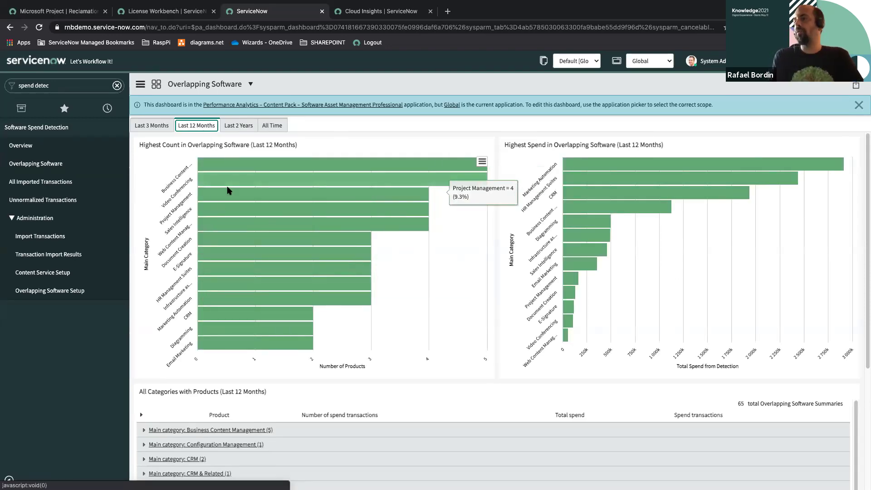
pyautogui.click(349, 184)
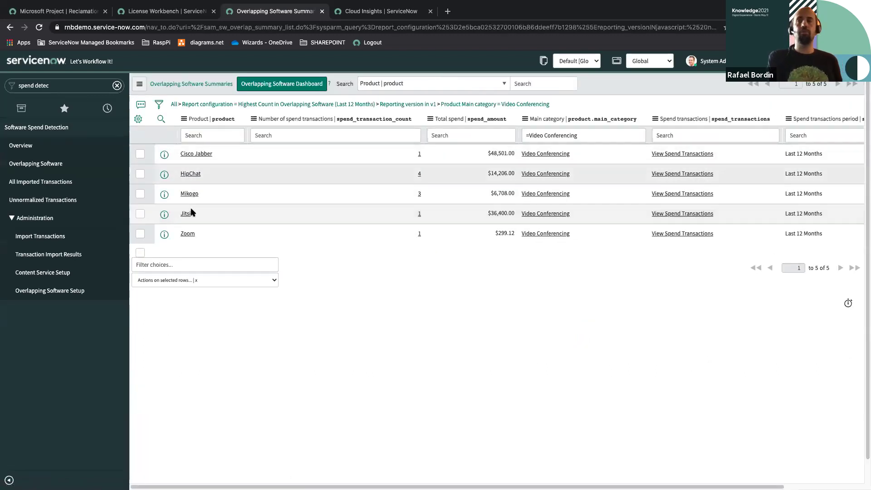
pyautogui.click(200, 194)
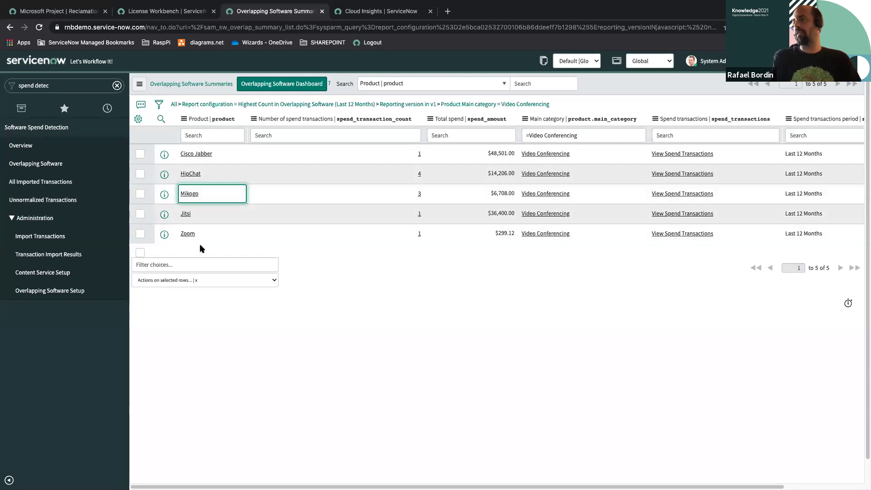